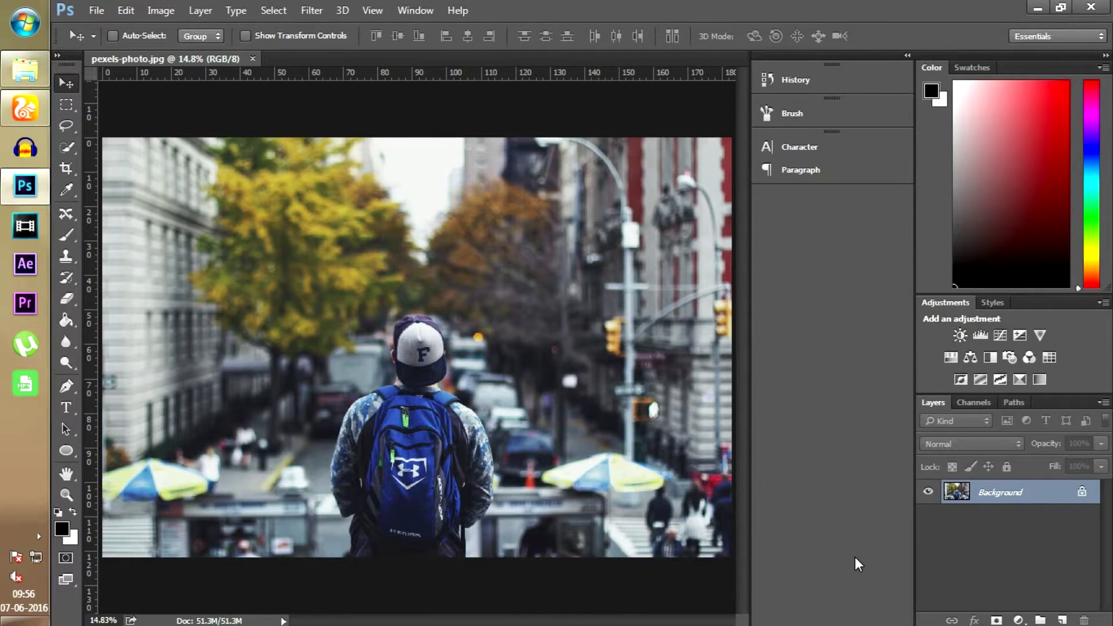
Unlock the Background layer of pexels-photo.jpg so it becomes the editable Layer 0.
left_click(1081, 494)
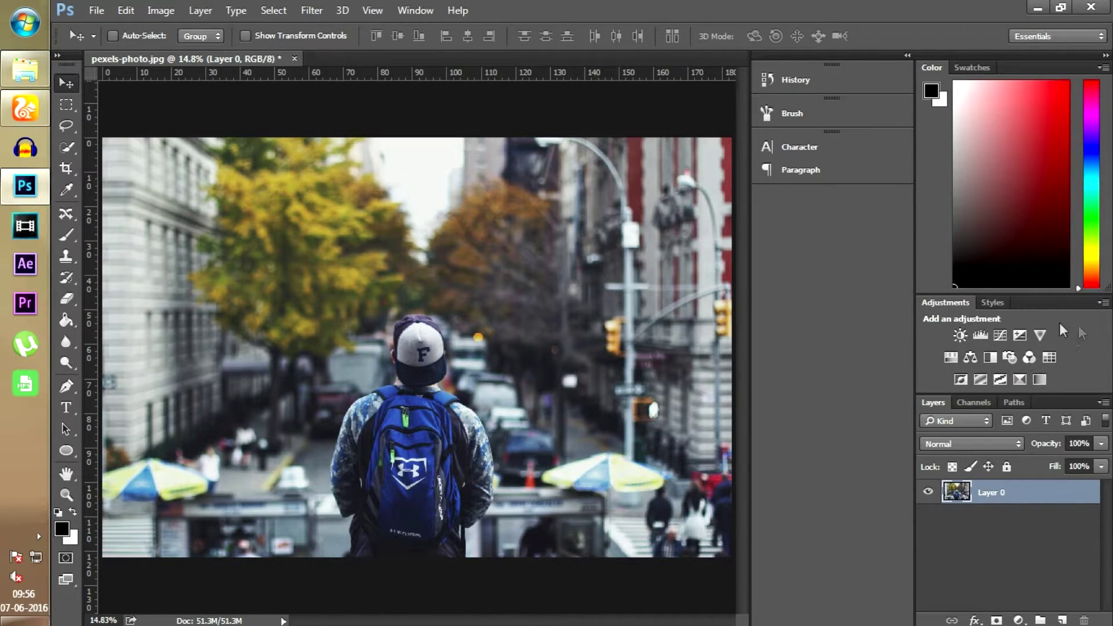
Add a Brightness/Contrast adjustment layer with brightness -12 and contrast 100.
left_click(960, 335)
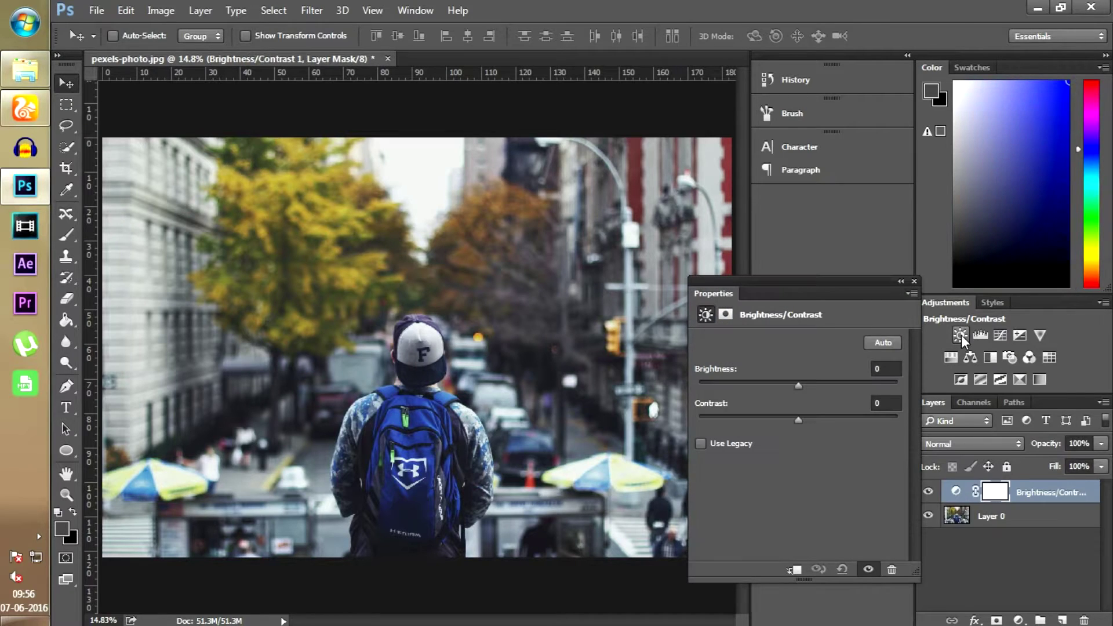
left_click_drag(798, 385, 790, 387)
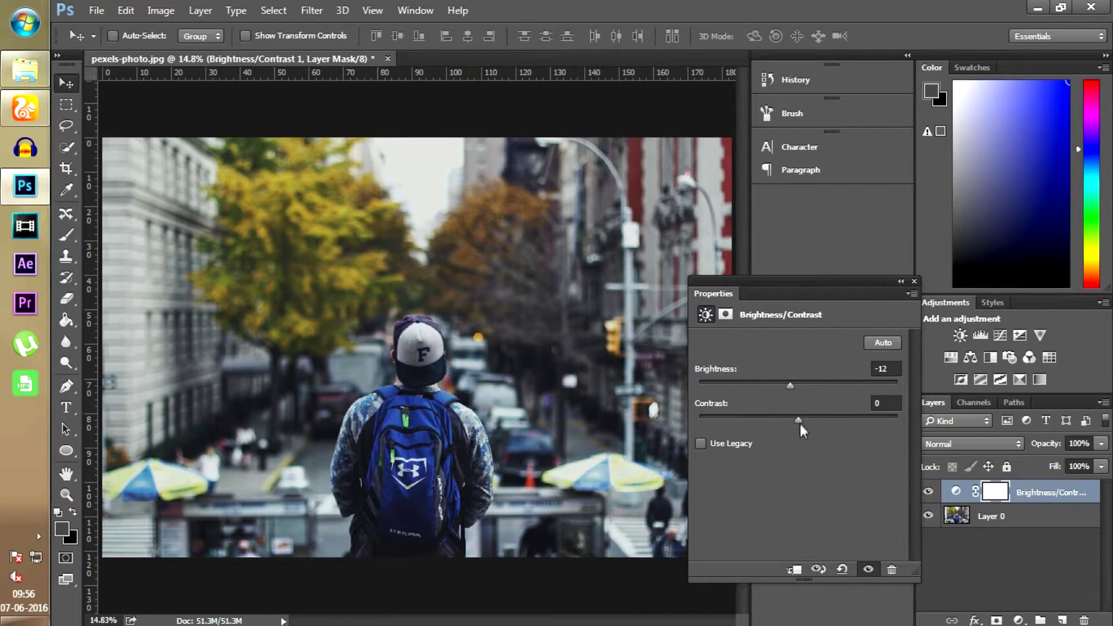
left_click_drag(799, 421, 897, 427)
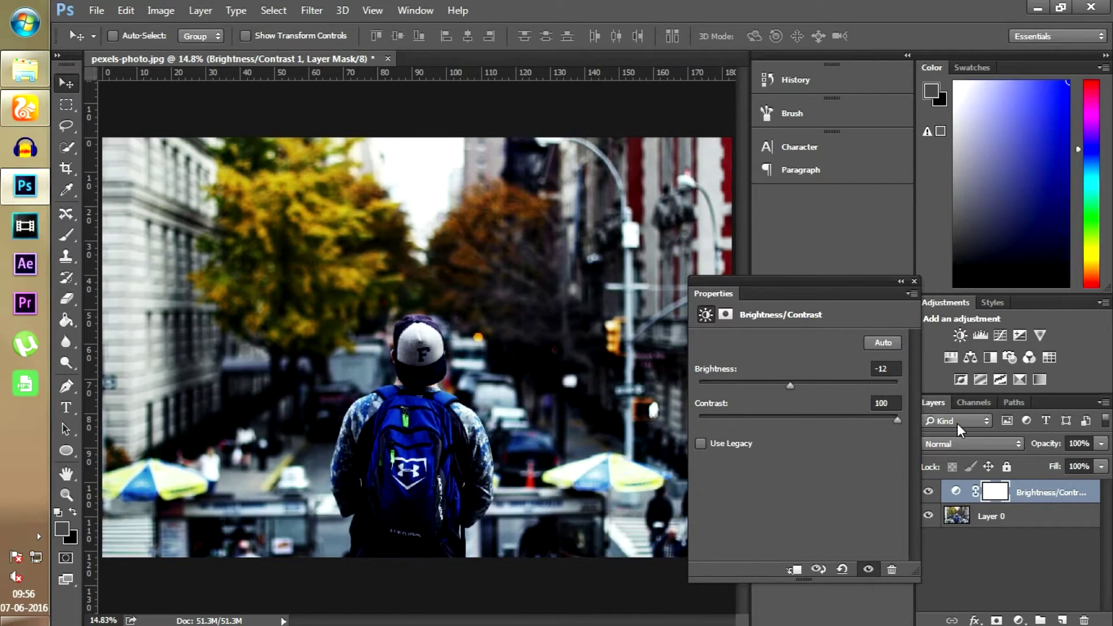
left_click(915, 282)
left_click(980, 335)
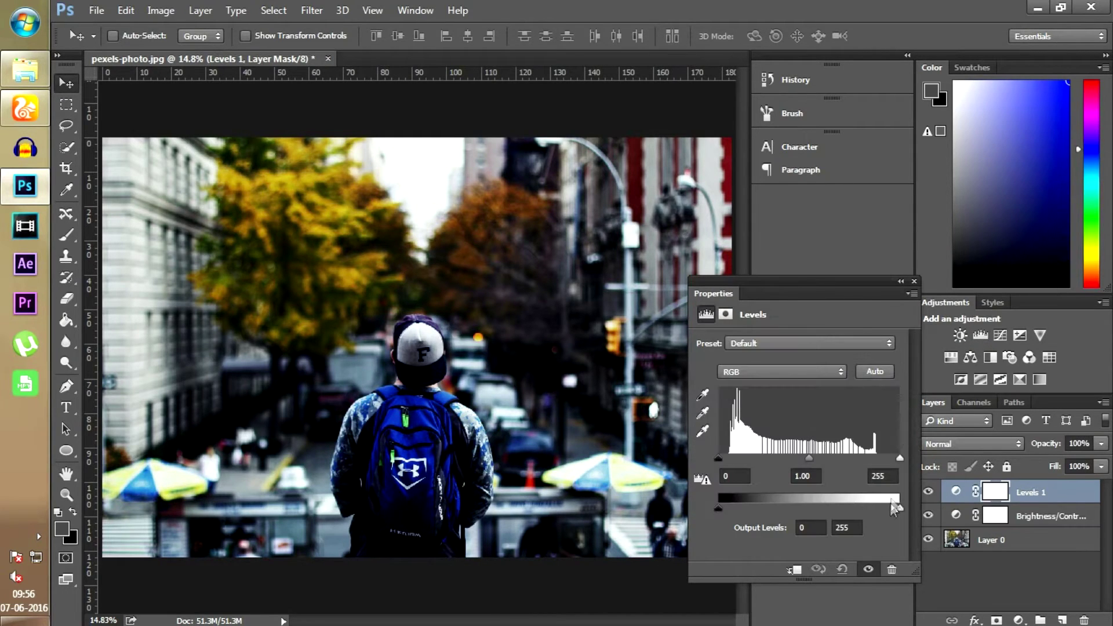
Set the Levels 1 input levels to 5, 0.94 and 238.
mouse_move(899, 457)
left_mouse_down()
mouse_move(885, 457)
mouse_move(899, 457)
left_mouse_up()
mouse_move(718, 455)
left_mouse_down()
mouse_move(733, 459)
mouse_move(718, 456)
left_mouse_up()
mouse_move(808, 457)
left_mouse_down()
mouse_move(822, 457)
mouse_move(811, 457)
left_mouse_up()
left_click_drag(720, 456, 721, 457)
mouse_move(899, 458)
left_mouse_down()
mouse_move(867, 462)
mouse_move(882, 460)
left_mouse_up()
left_click_drag(803, 457, 808, 457)
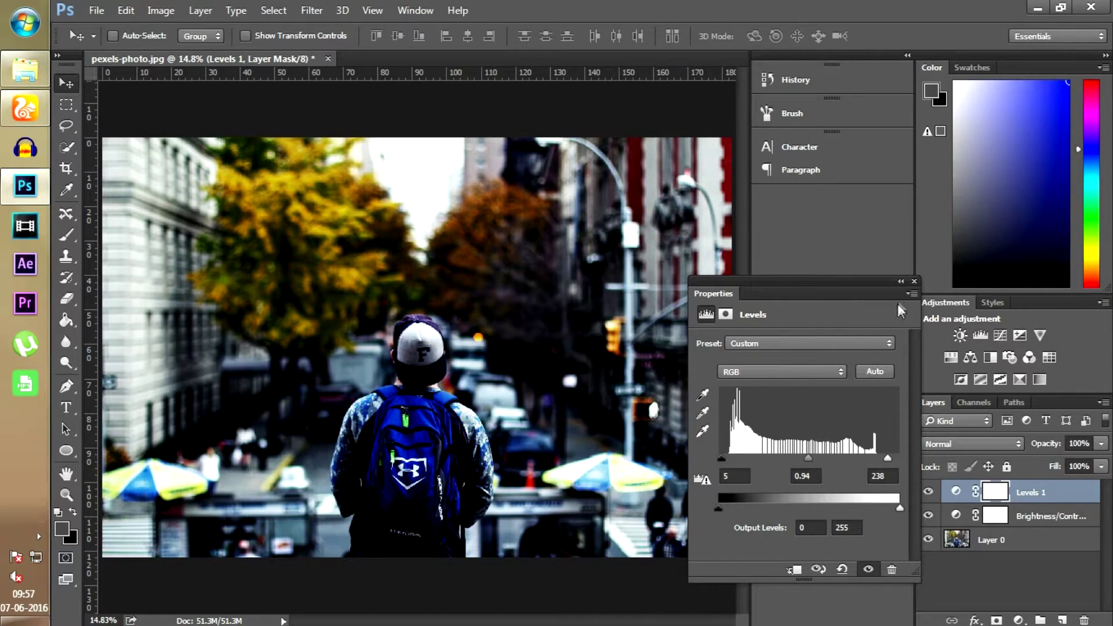
left_click(913, 282)
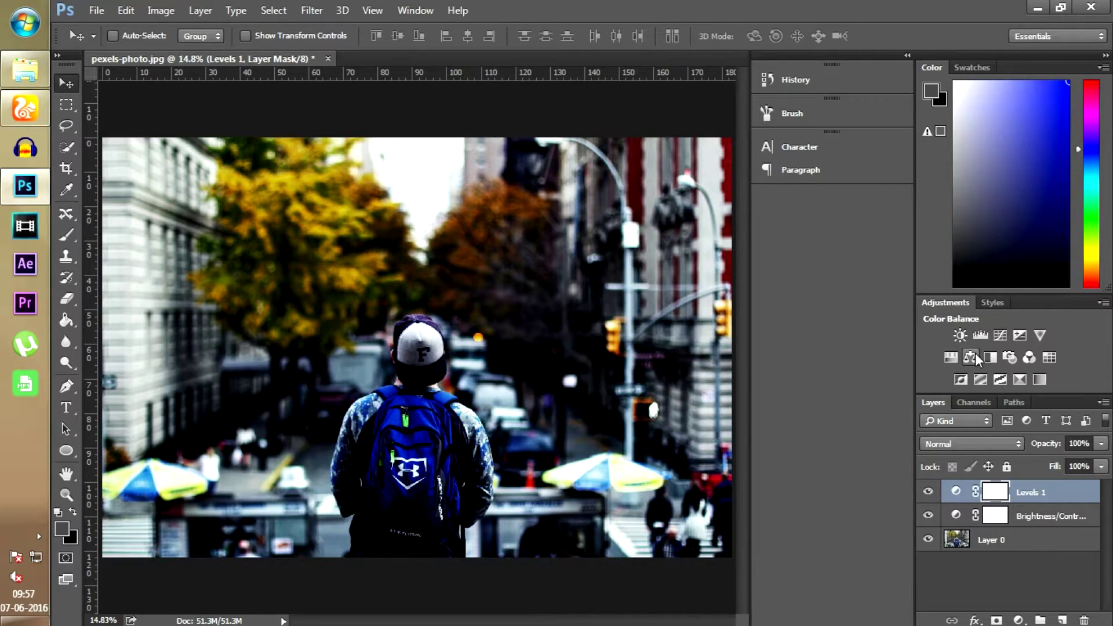
left_click(999, 335)
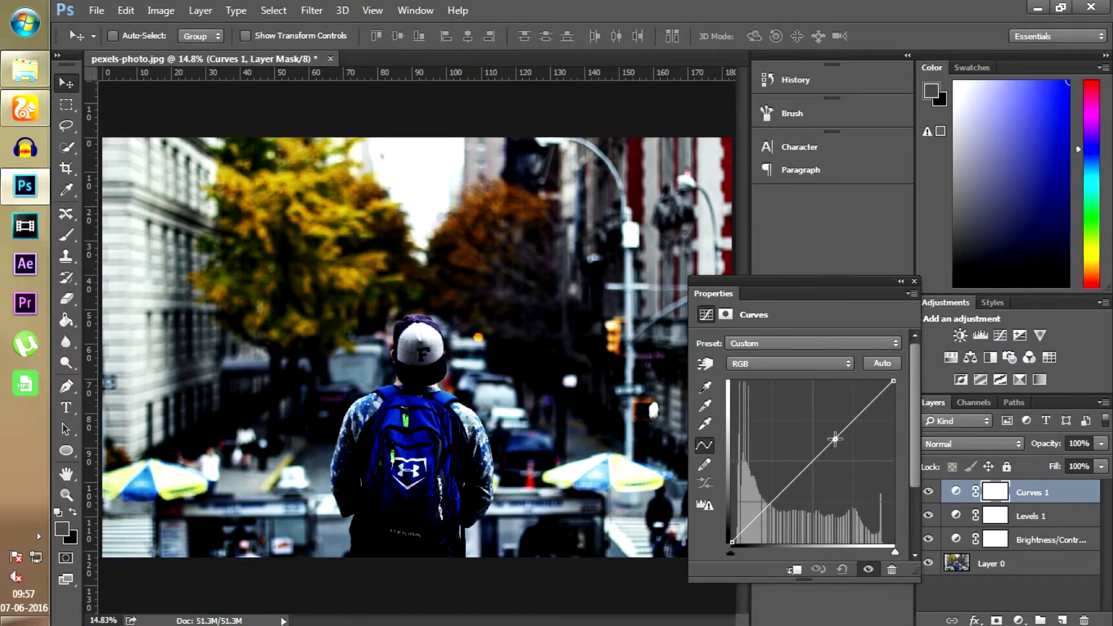
Bend the Curves 1 midpoint down and pull the white point inward for stronger contrast.
left_click_drag(835, 441, 820, 458)
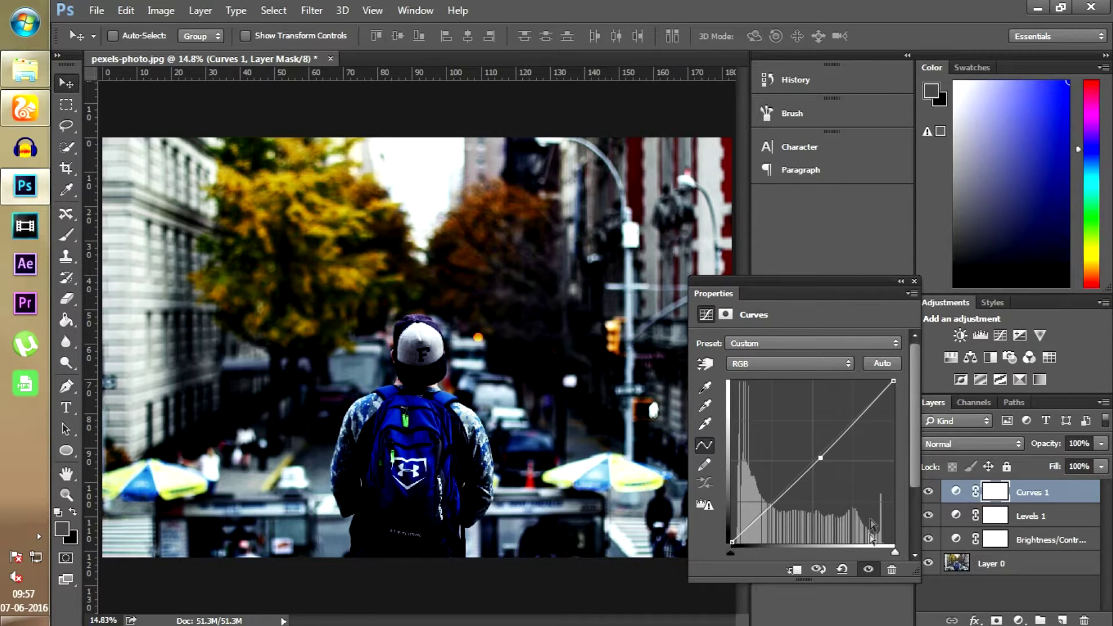
mouse_move(894, 551)
left_mouse_down()
mouse_move(832, 555)
mouse_move(897, 554)
left_mouse_up()
left_click(914, 281)
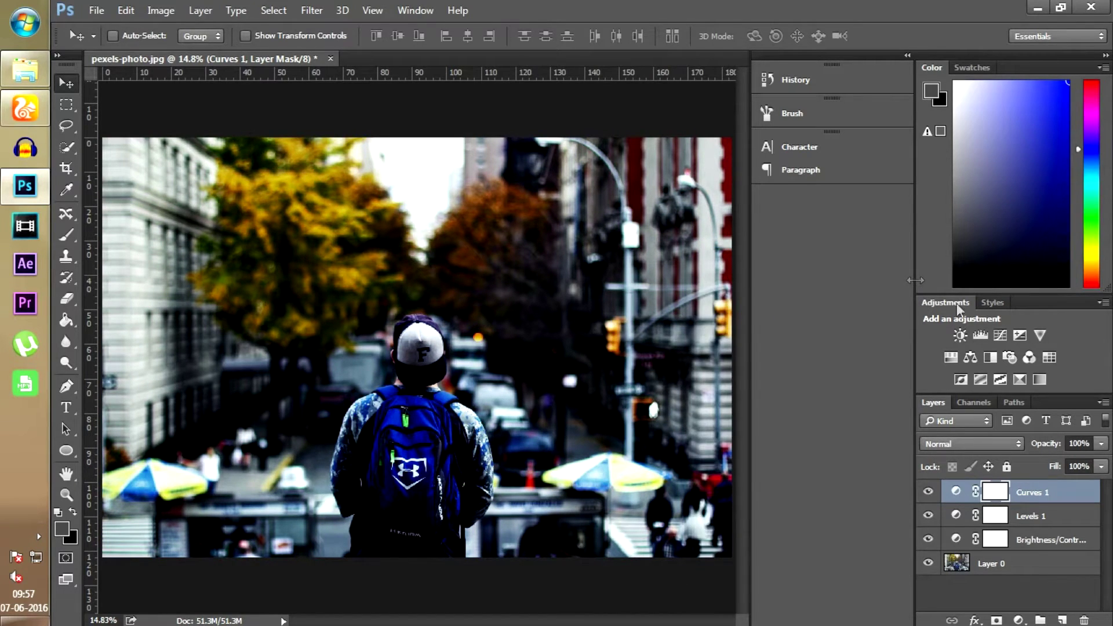
left_click(969, 361)
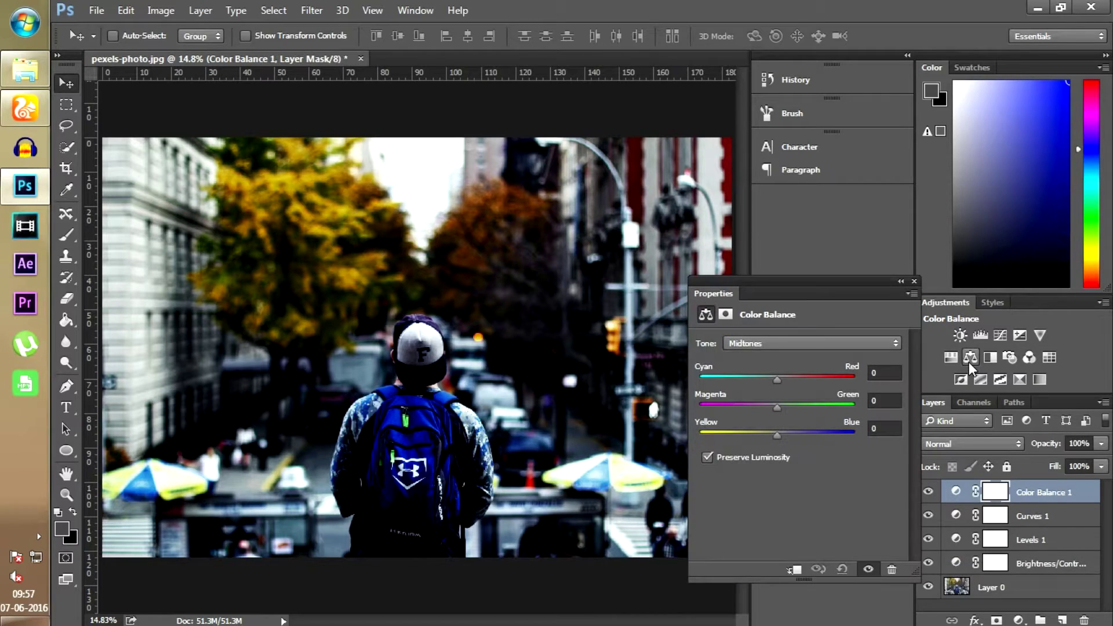
Shift Color Balance midtones toward cyan and green, and set shadows to +3, 0, -4.
left_click_drag(779, 381, 768, 381)
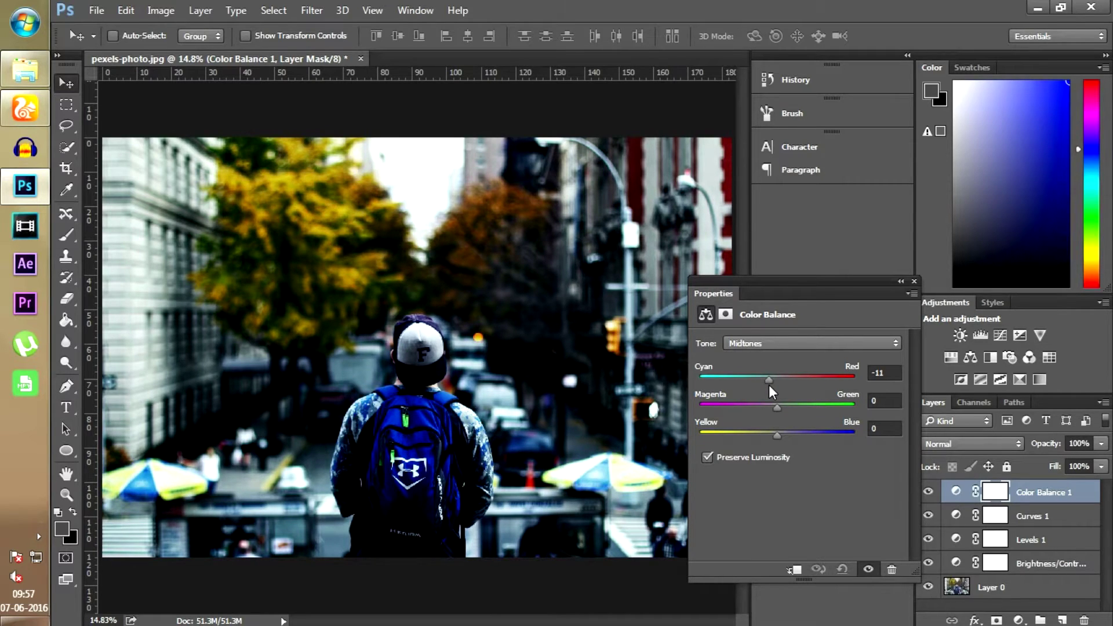
left_click_drag(777, 408, 790, 437)
left_click(811, 343)
left_click(788, 356)
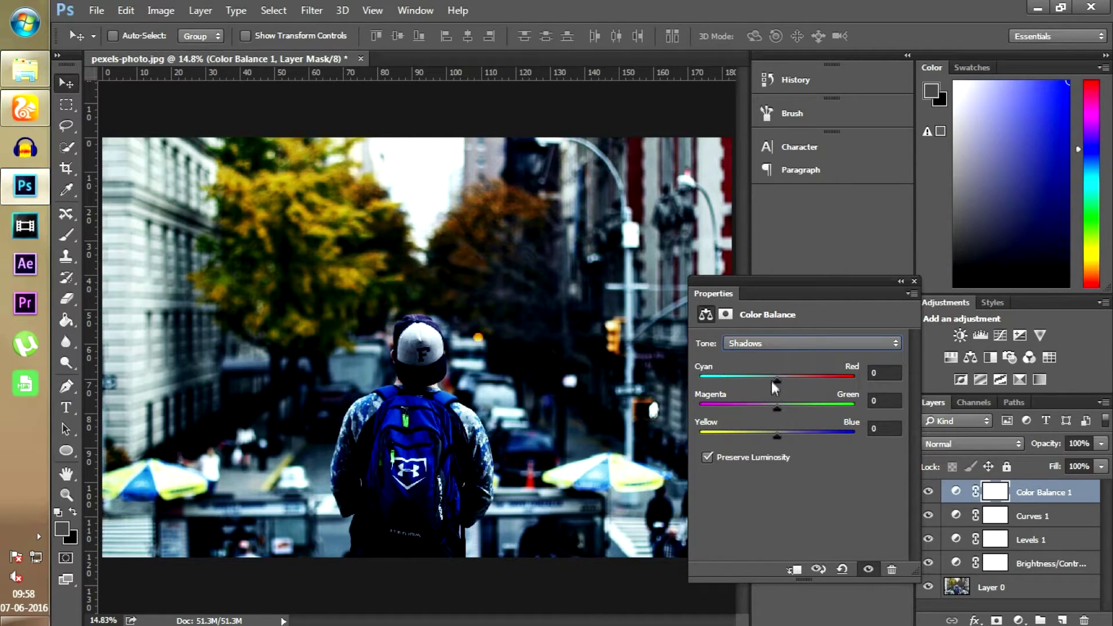
mouse_move(776, 384)
left_mouse_down()
mouse_move(763, 385)
mouse_move(784, 385)
mouse_move(780, 394)
left_mouse_up()
left_click_drag(778, 437, 775, 437)
Set the Color Balance highlights to +12 red, -5 magenta and -15 yellow.
left_click(785, 344)
left_click(784, 377)
left_click_drag(777, 380, 765, 437)
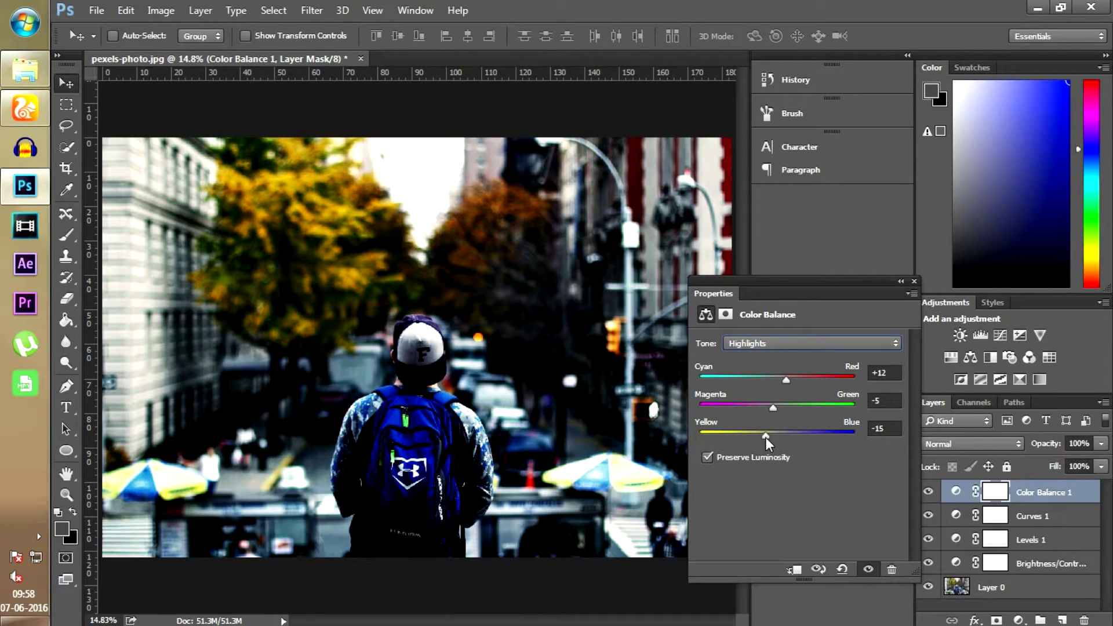
left_click(912, 282)
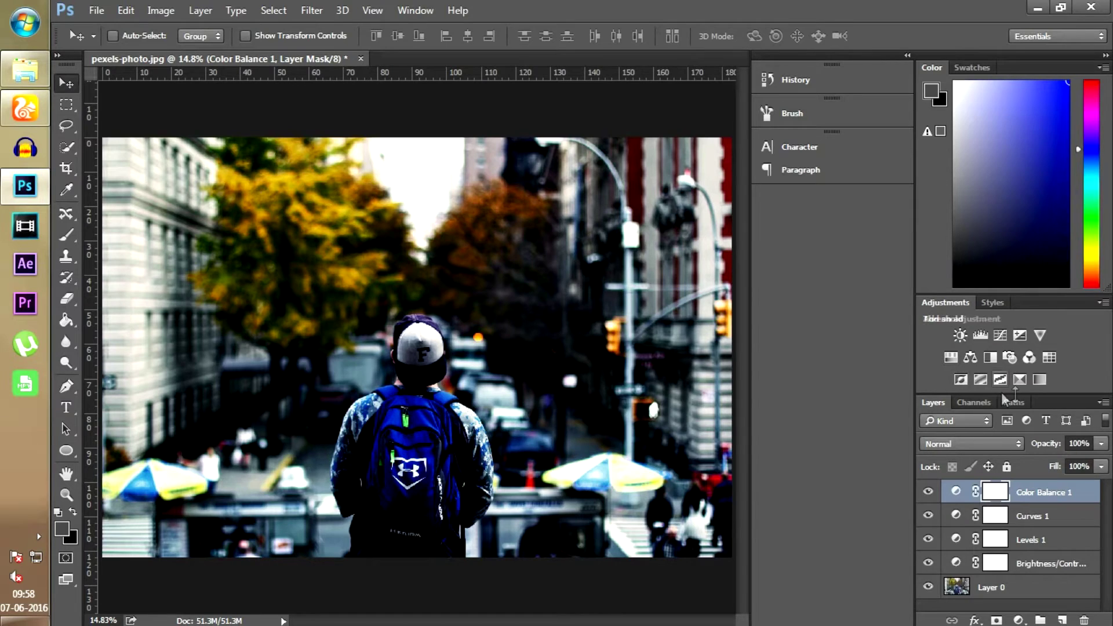
left_click(1018, 380)
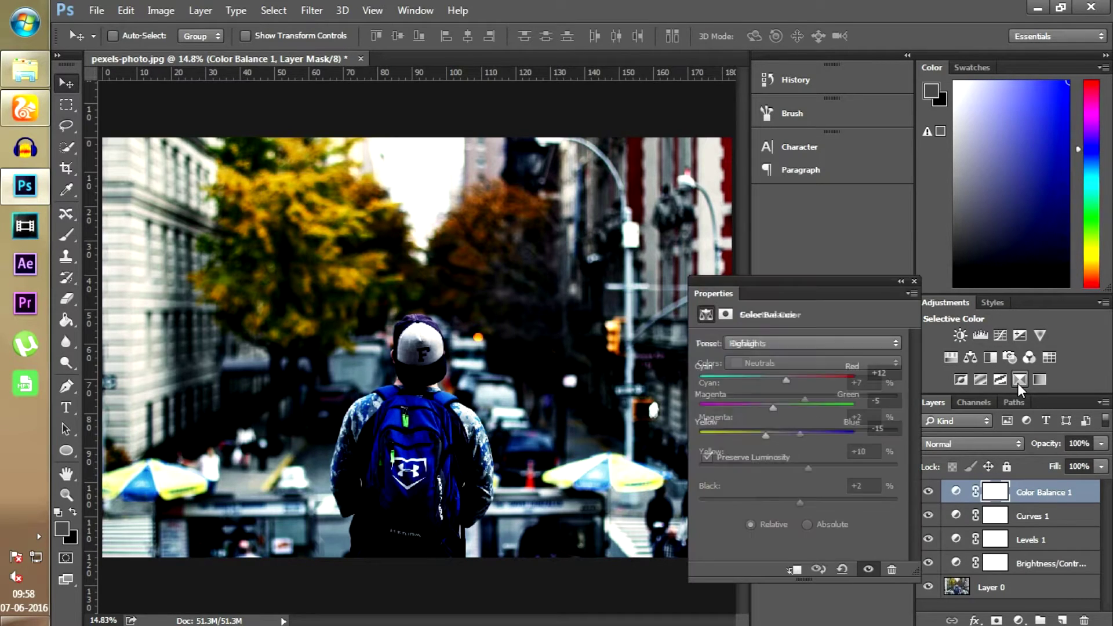
In Selective Color, set the Blacks range to cyan +2 with a little added black.
left_click(792, 362)
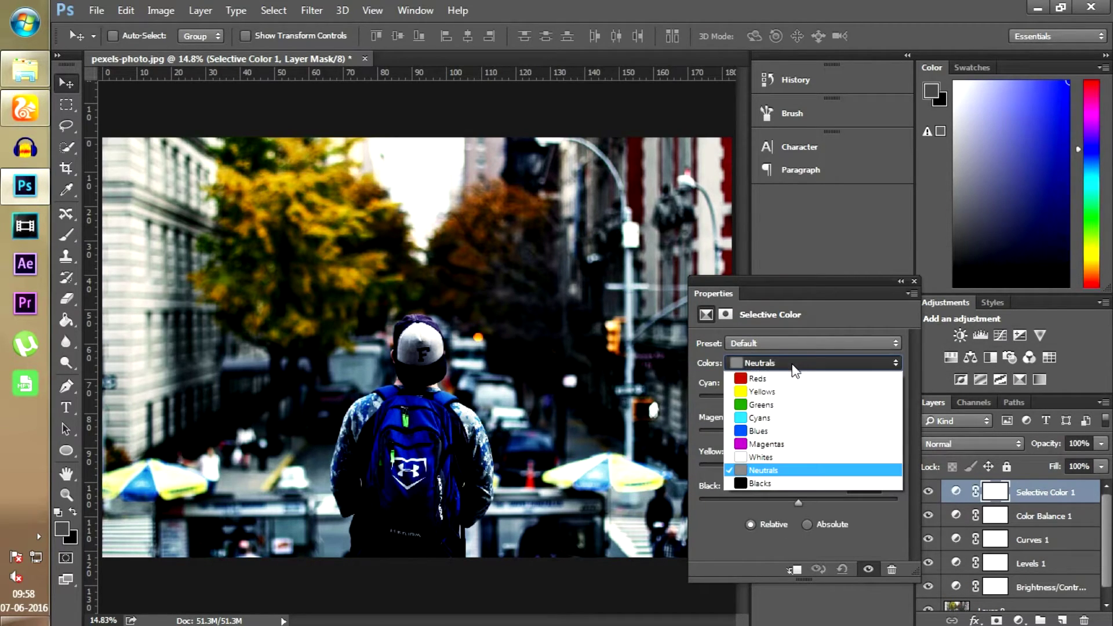
left_click(773, 482)
mouse_move(799, 403)
left_mouse_down()
mouse_move(784, 401)
mouse_move(812, 405)
mouse_move(795, 404)
left_mouse_up()
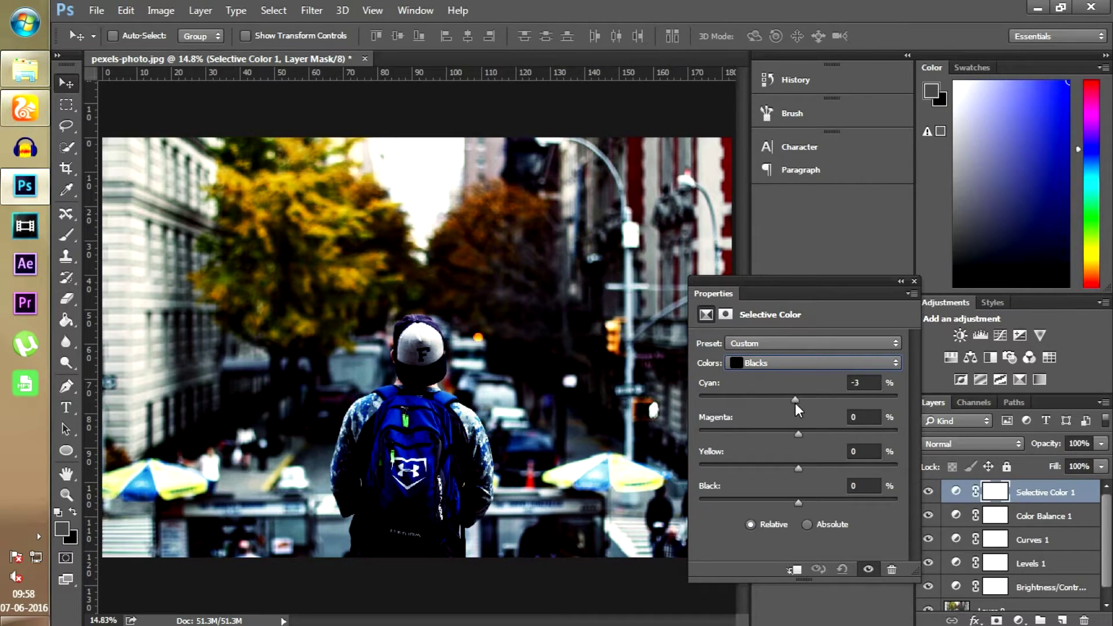
left_click_drag(796, 402, 801, 466)
left_click_drag(799, 502, 802, 501)
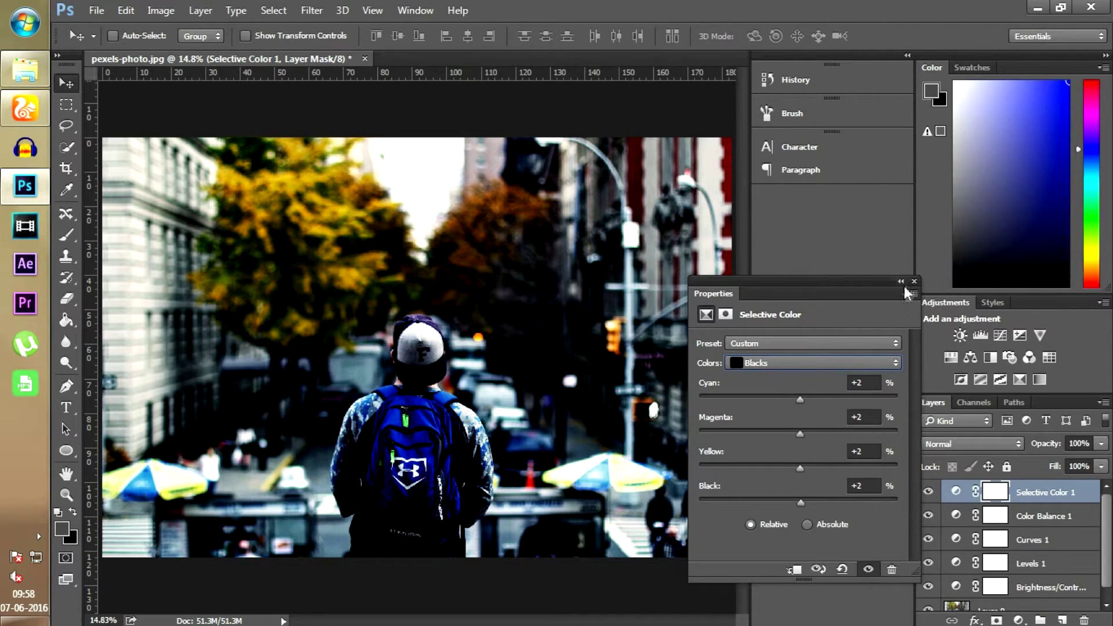
Set the Neutrals range to Cyan +6, Magenta +2, Yellow +17 and Black +1.
left_click(841, 363)
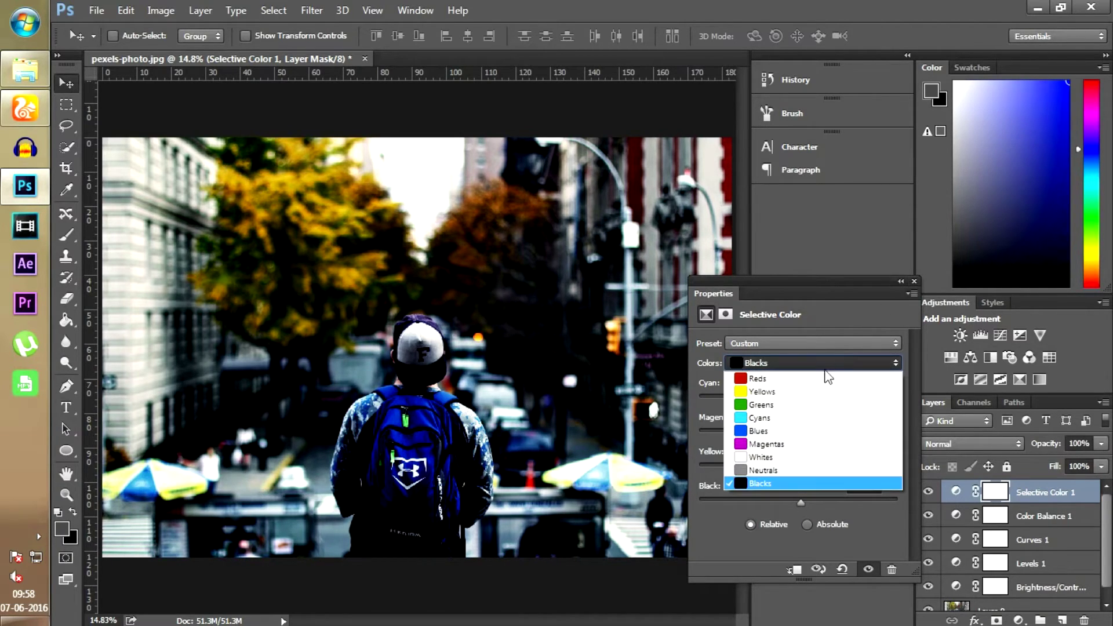
left_click(759, 470)
left_click_drag(798, 397, 800, 432)
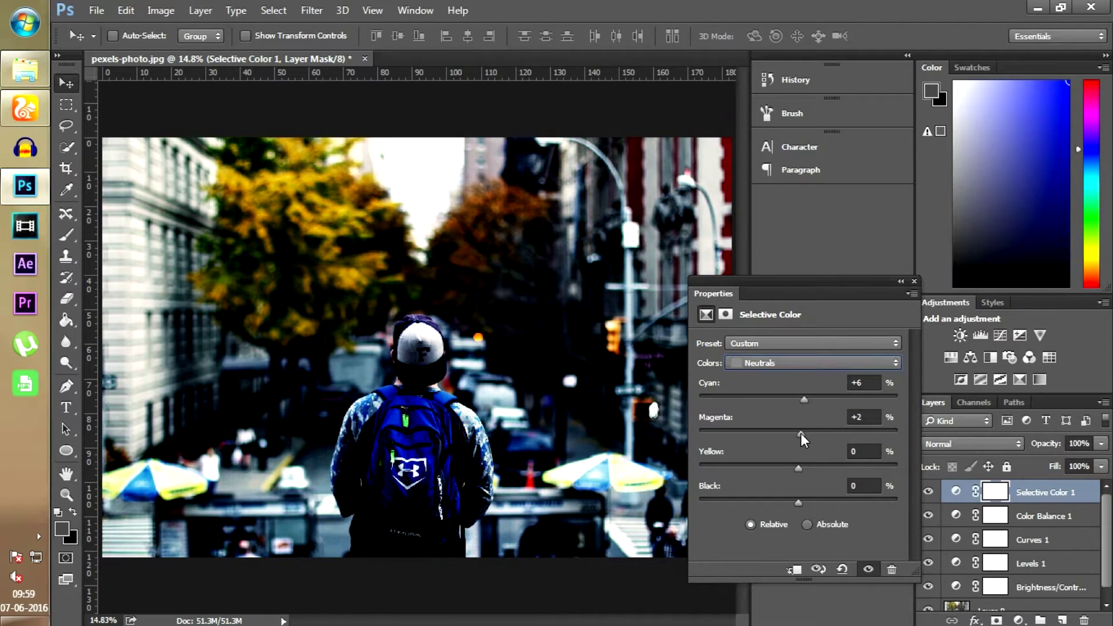
left_click_drag(796, 467, 791, 505)
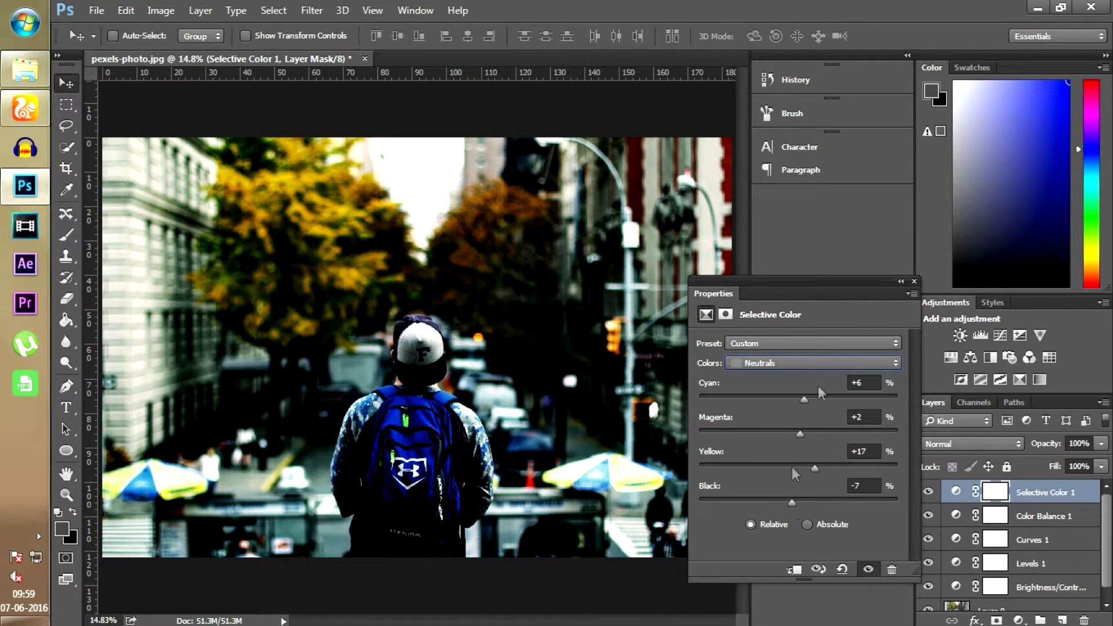
left_click_drag(791, 503, 797, 504)
left_click_drag(794, 502, 799, 502)
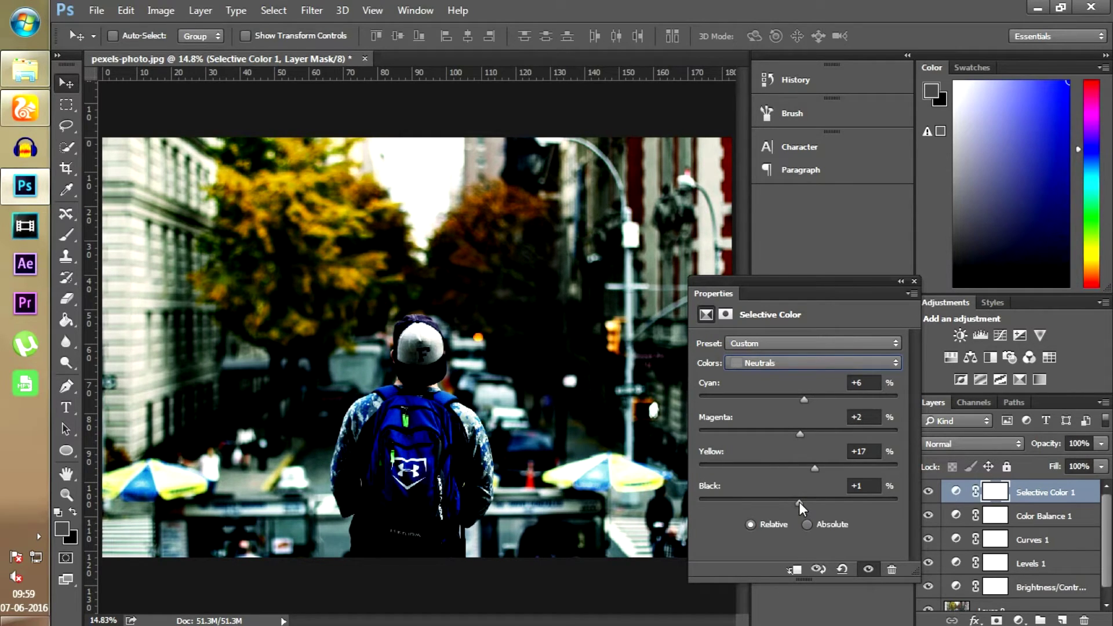
left_click(914, 282)
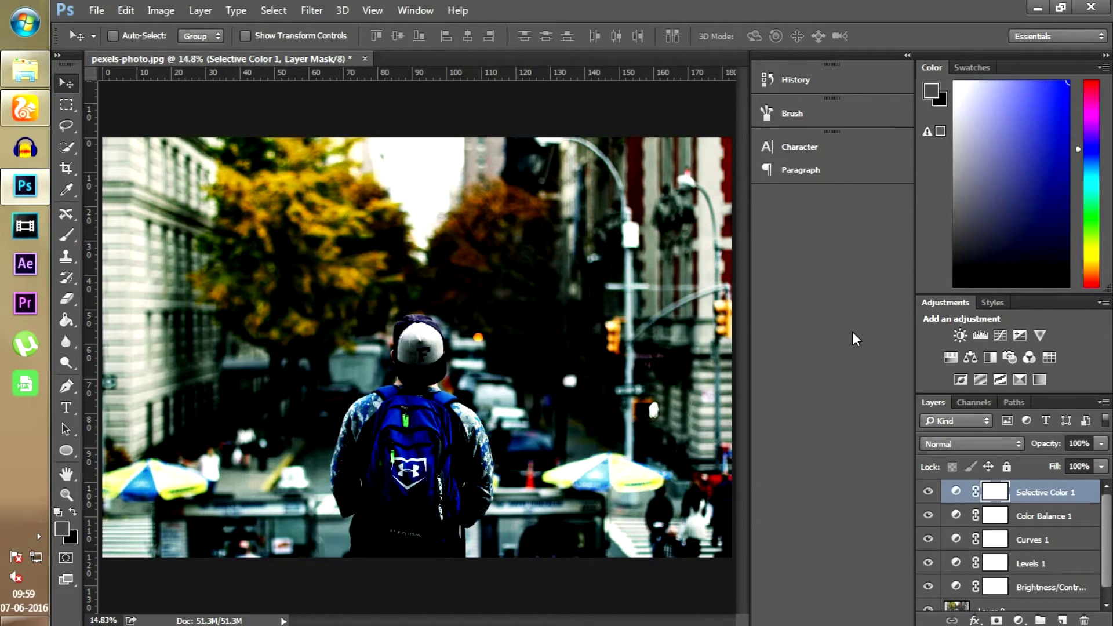
Merge Layer 0 and all adjustment layers into one layer, then apply the Camera Raw Filter.
scroll(1008, 545, "down", 1)
left_click(1038, 603, "shift")
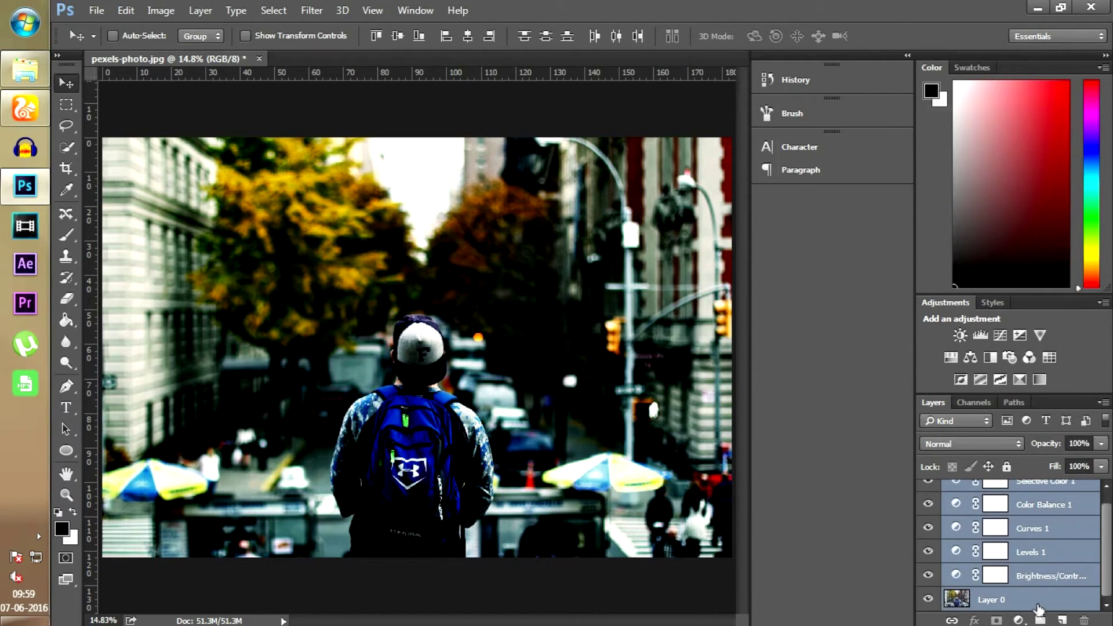
right_click(1038, 608)
left_click(858, 480)
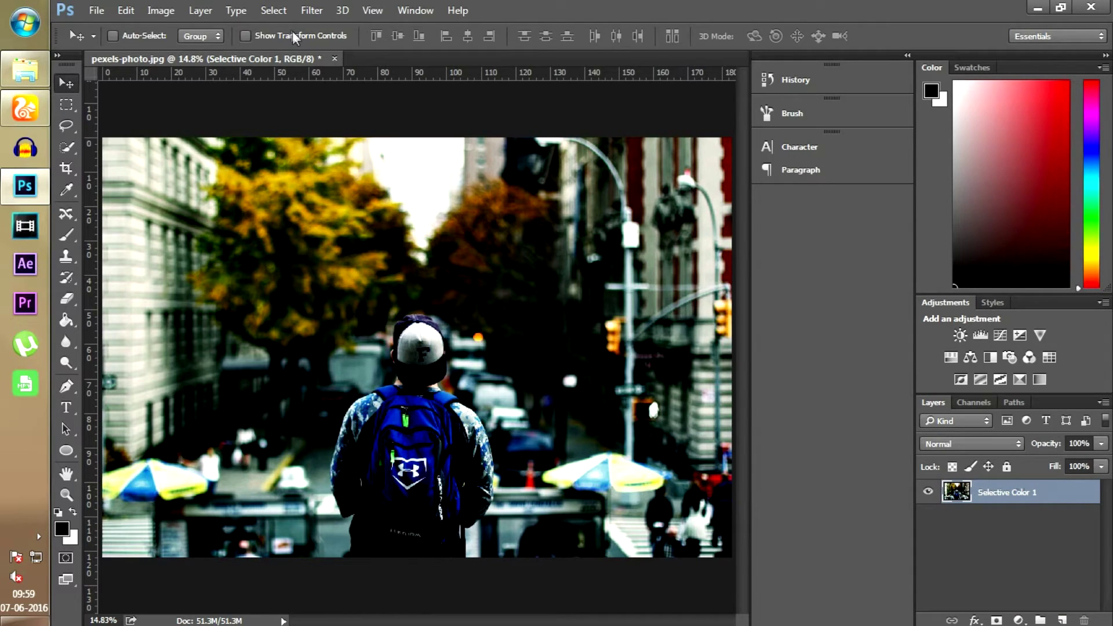
left_click(319, 12)
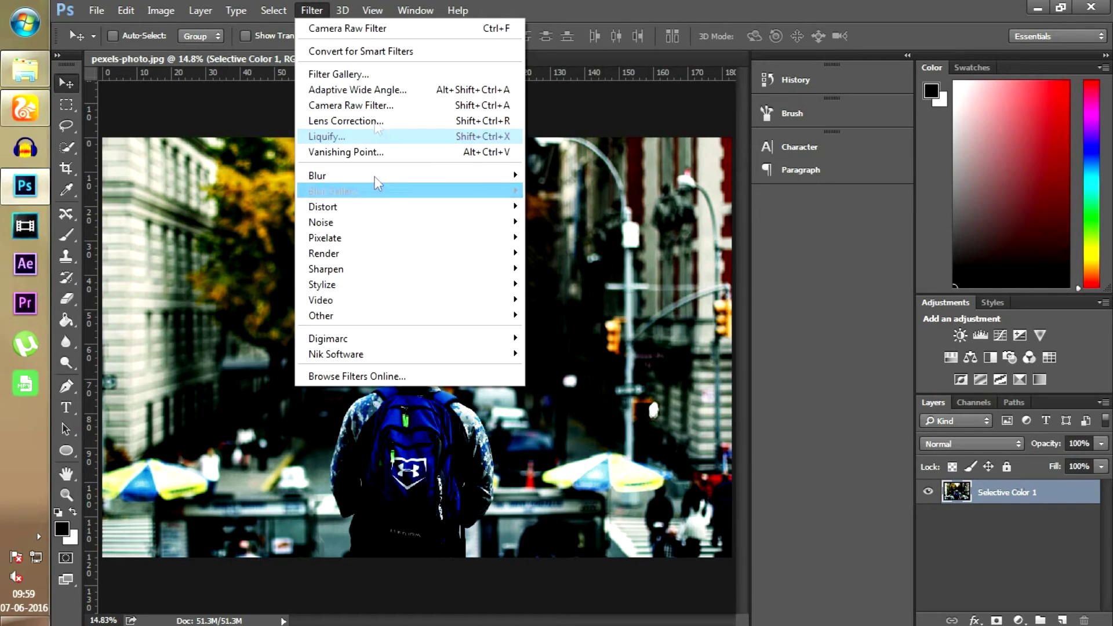
left_click(387, 110)
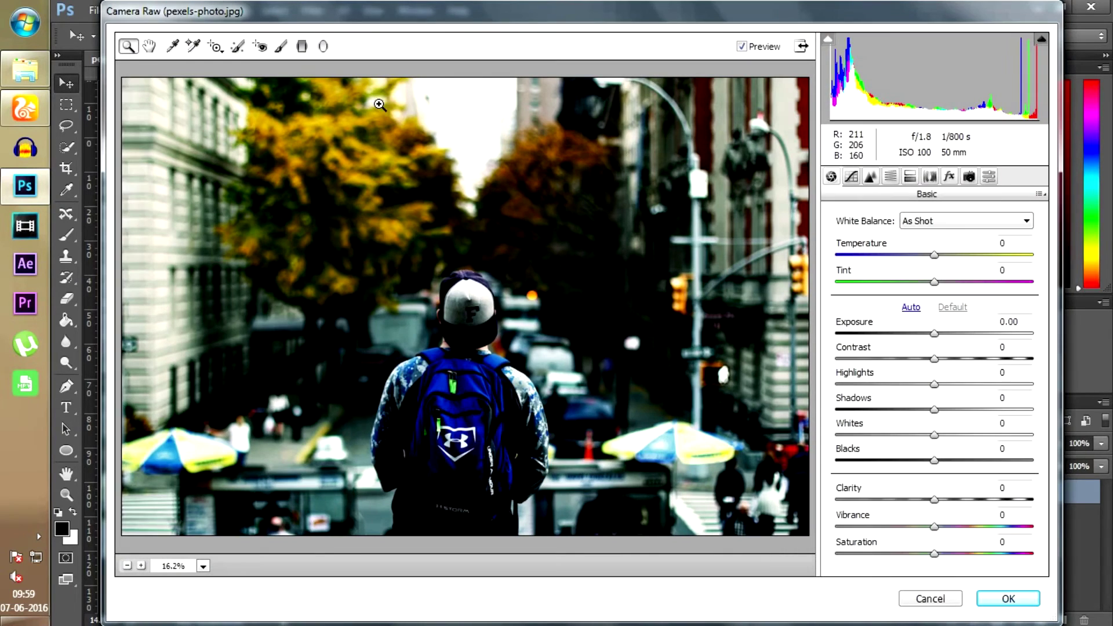
In Camera Raw, set Temperature -15, Tint -23, Exposure +0.15, Contrast +16, Blacks +44, Vibrance +10.
left_click_drag(931, 255, 911, 294)
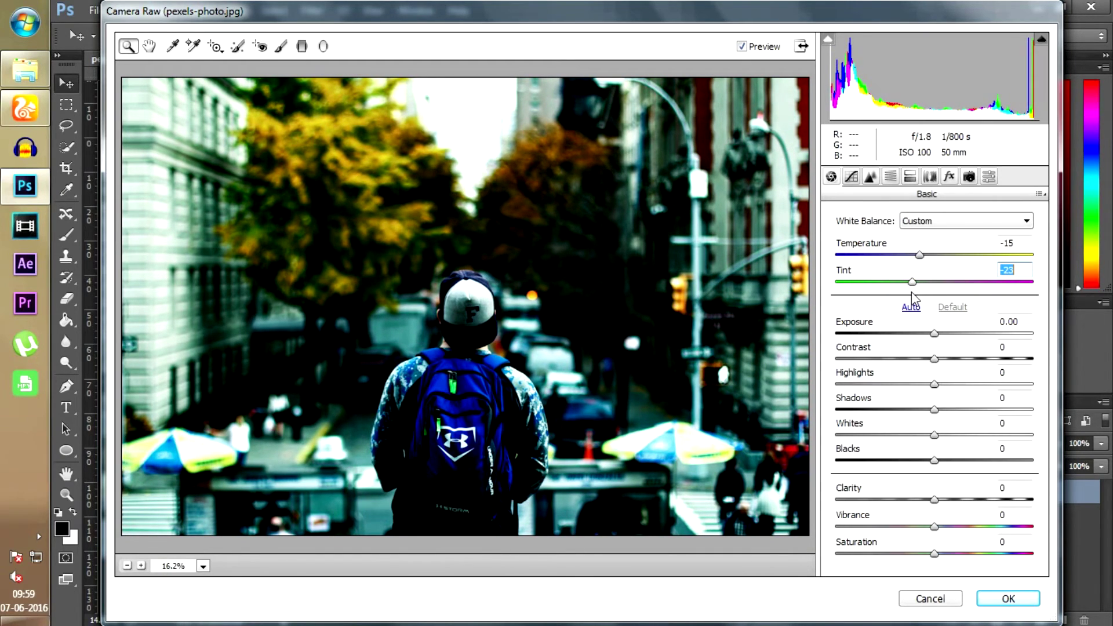
left_click_drag(933, 334, 953, 361)
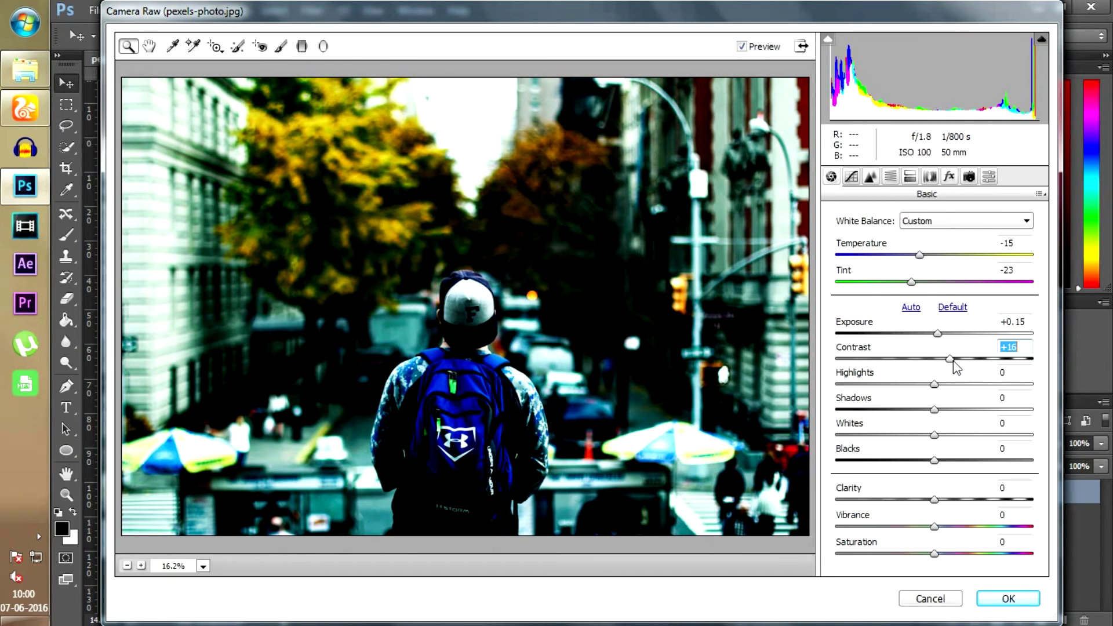
left_click_drag(934, 385, 962, 420)
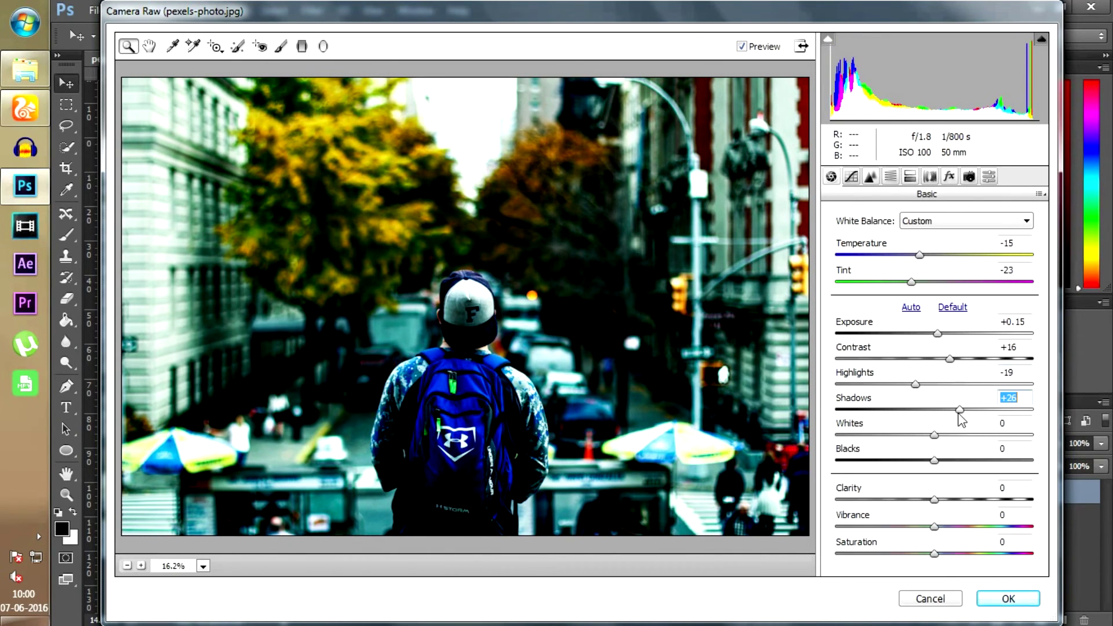
mouse_move(936, 443)
left_mouse_down()
mouse_move(959, 440)
mouse_move(906, 435)
mouse_move(941, 441)
left_mouse_up()
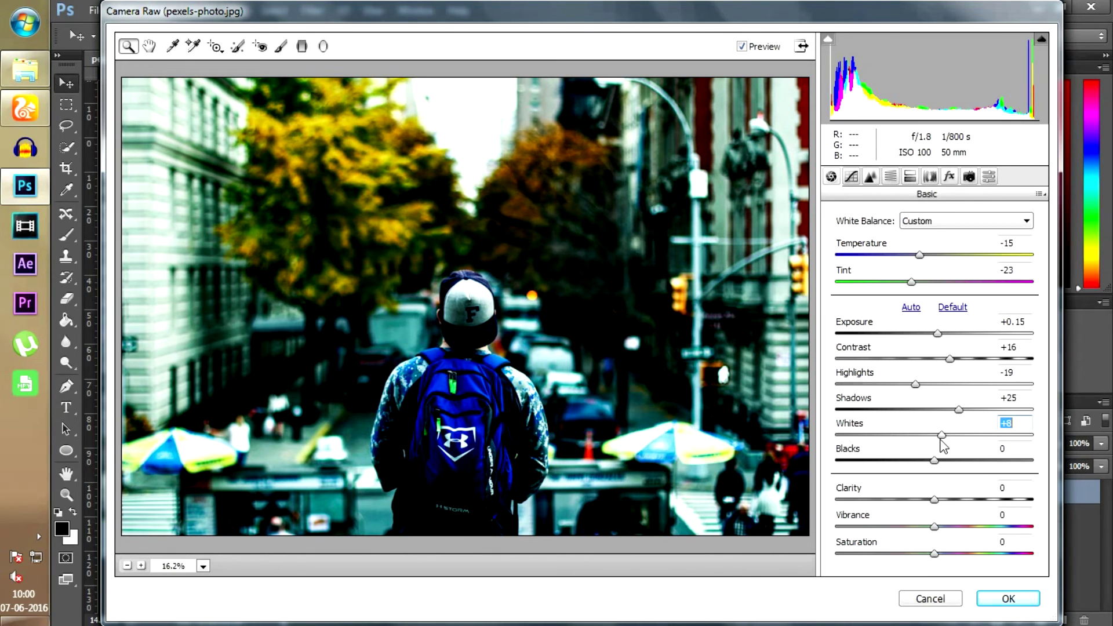
left_click_drag(938, 467, 981, 468)
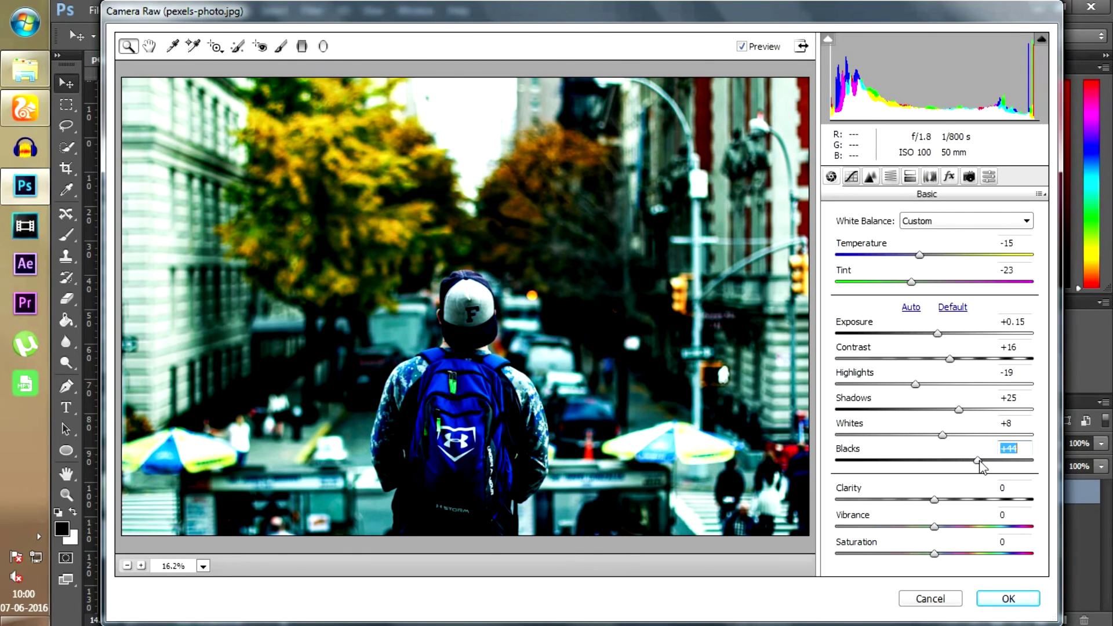
mouse_move(934, 500)
left_mouse_down()
mouse_move(993, 503)
mouse_move(942, 509)
left_mouse_up()
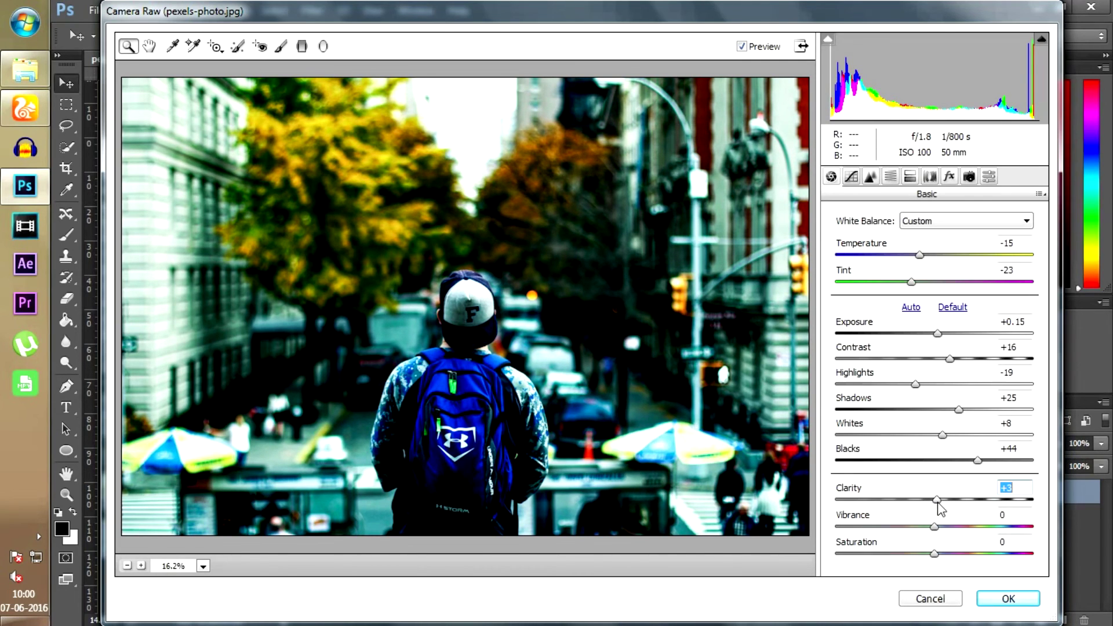
left_click_drag(932, 527, 941, 531)
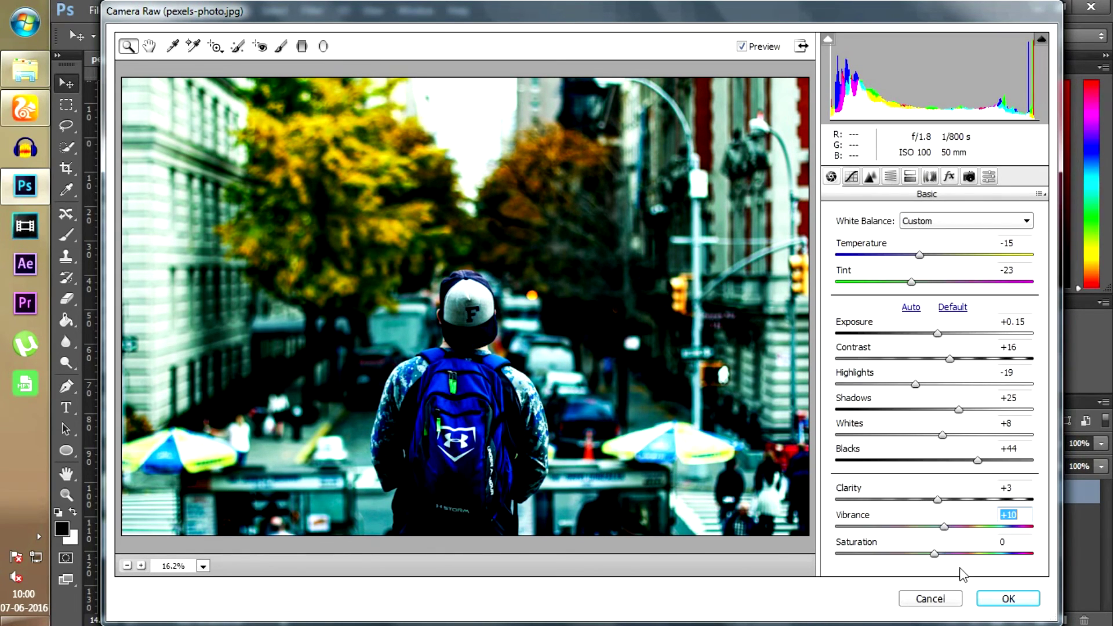
left_click(850, 176)
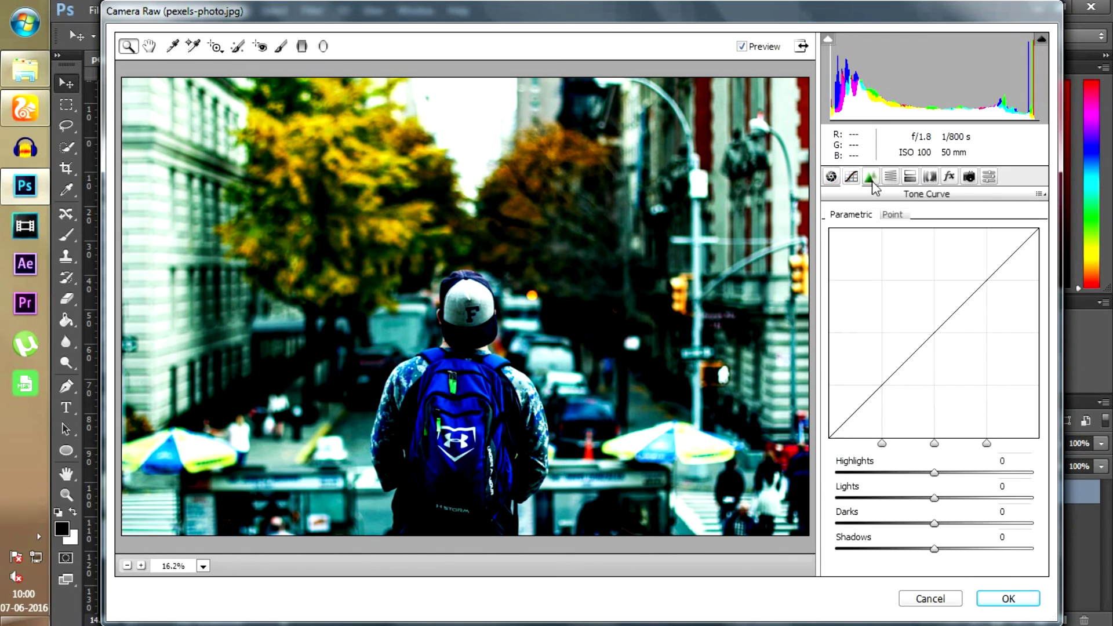
Look through the Camera Raw panels up to Camera Calibration, then choose the Graduated Filter tool.
left_click(890, 176)
left_click(890, 177)
left_click(910, 177)
left_click(930, 177)
left_click(949, 177)
left_click(967, 177)
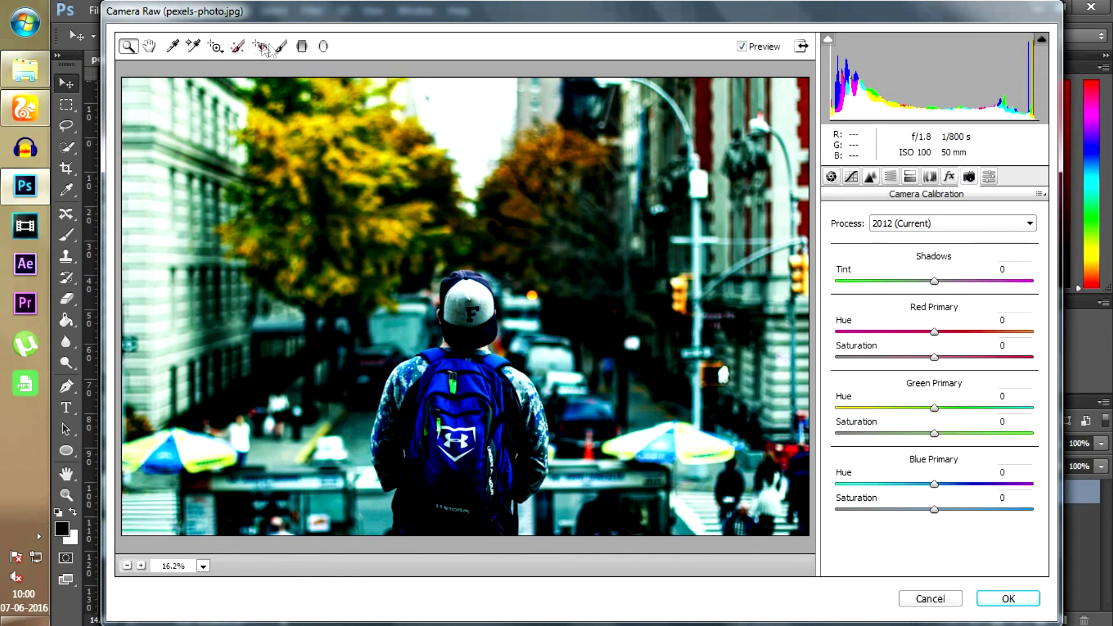
left_click(301, 47)
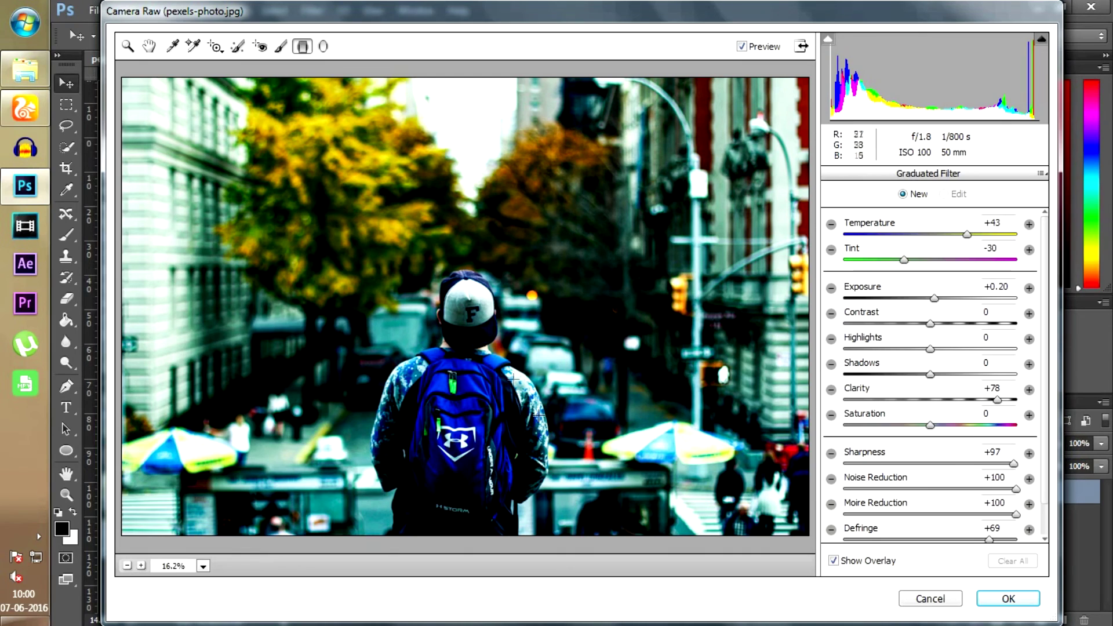